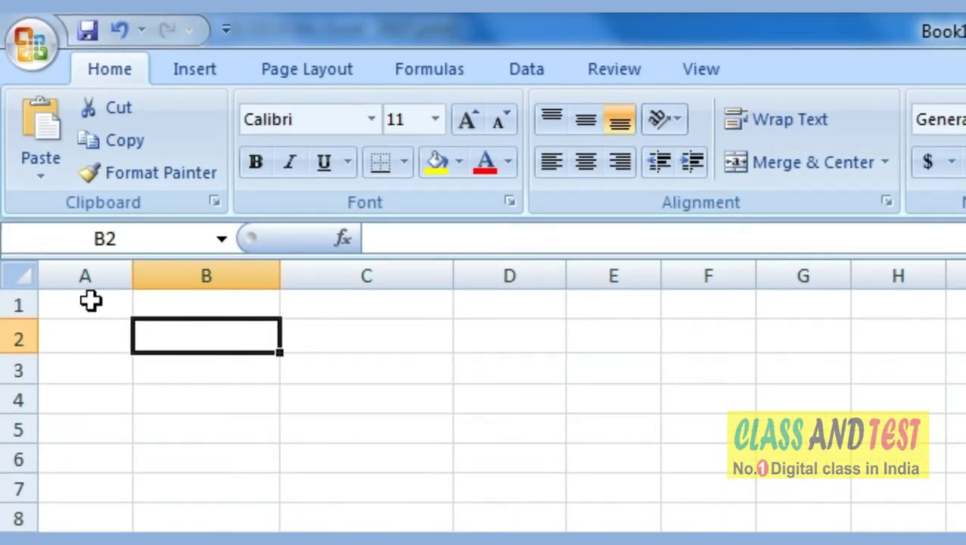
Enter the headings Sl.No. in A1 and Student's Name in B1.
click(90, 301)
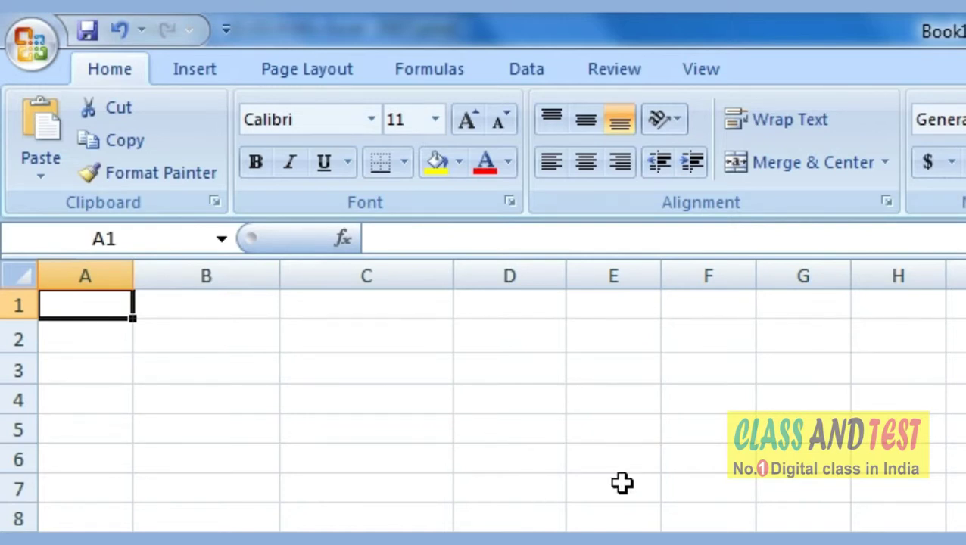
text(S)
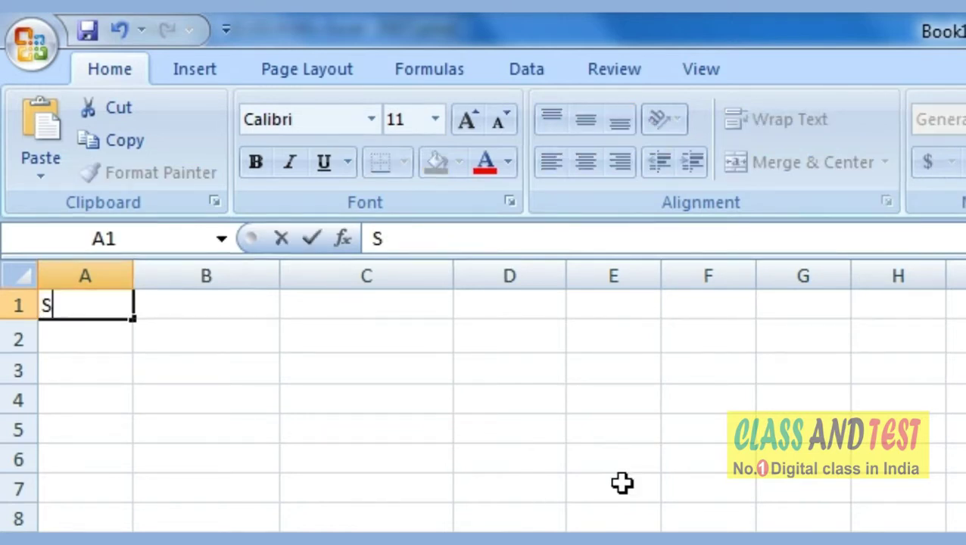
text(l.N)
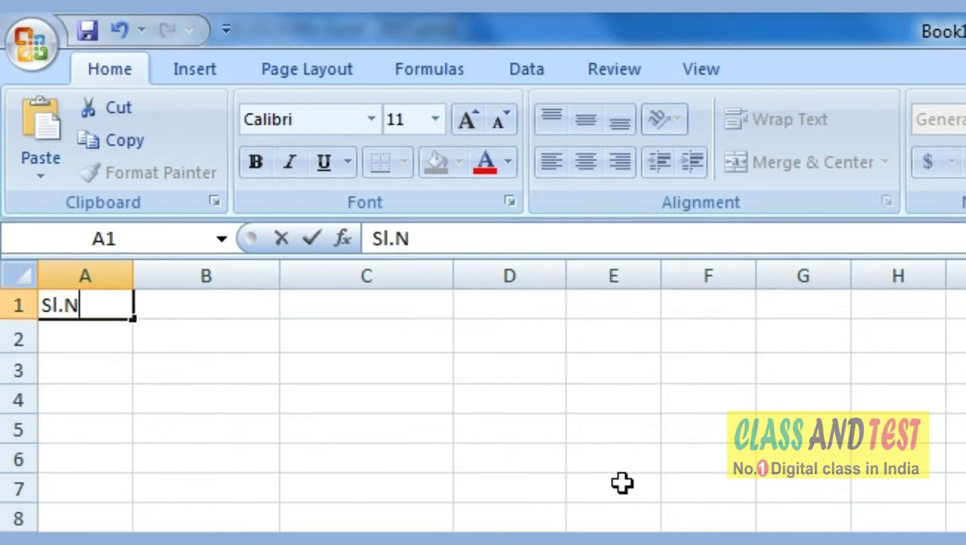
text(o.)
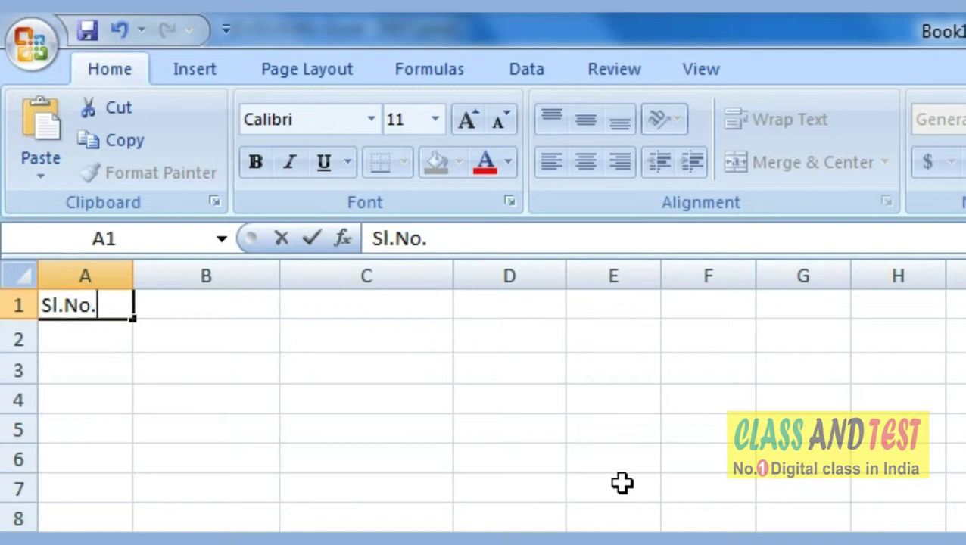
key(Tab)
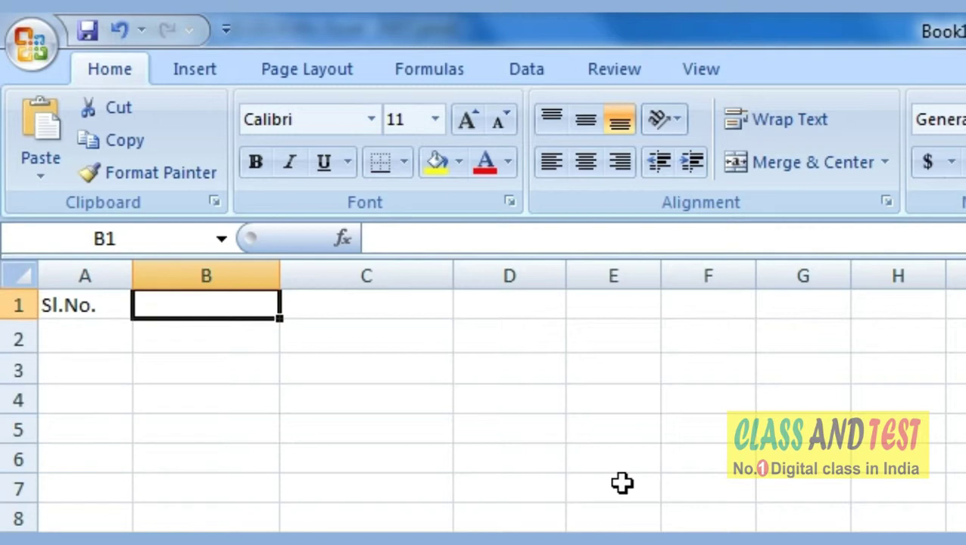
text(Stu)
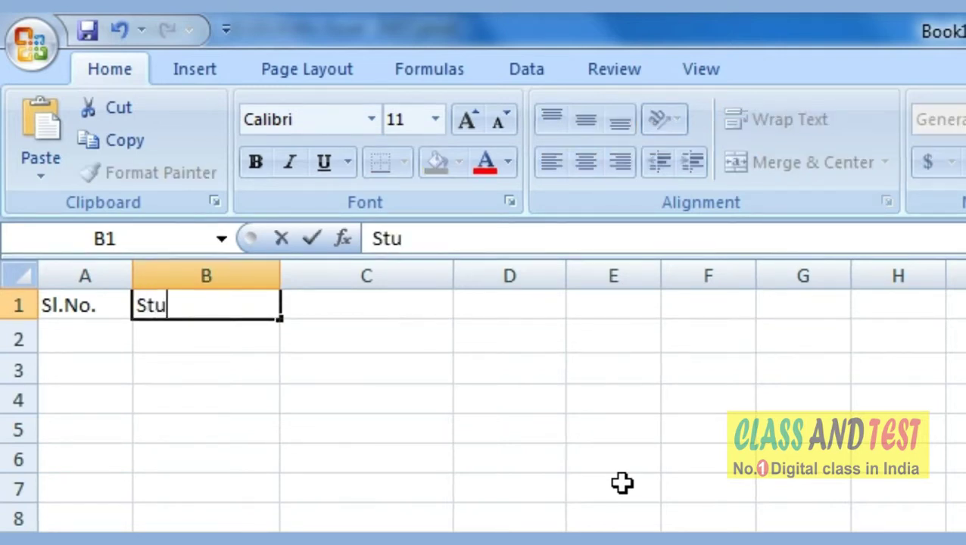
text(dent)
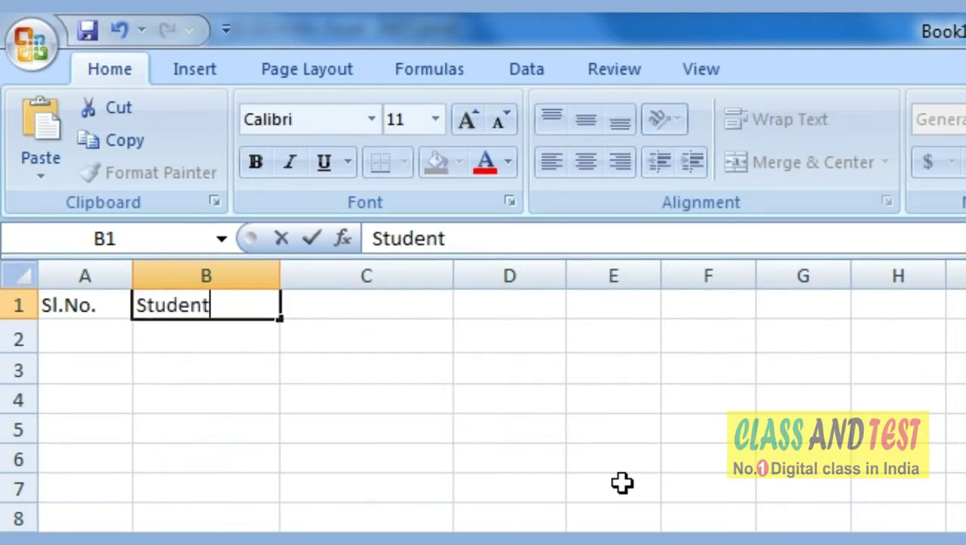
text('s Name)
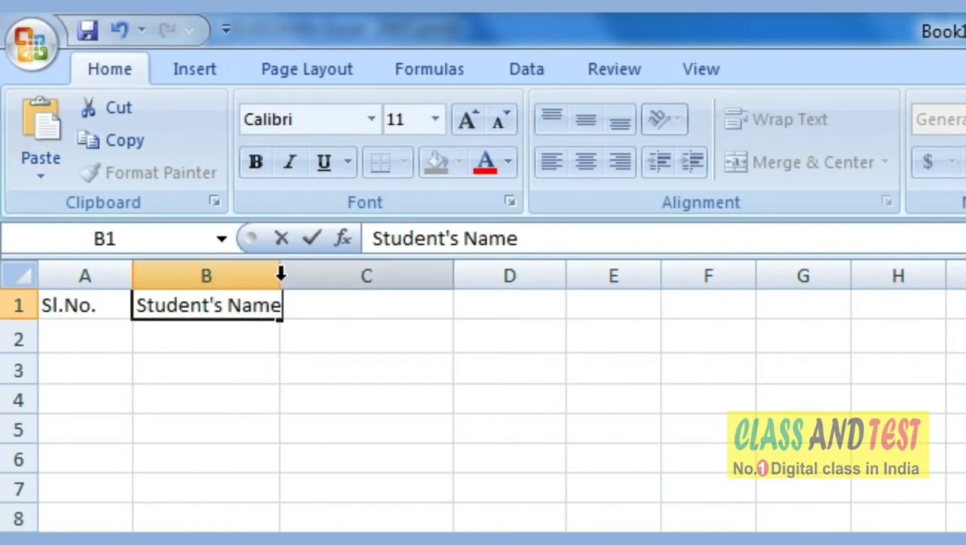
click(316, 318)
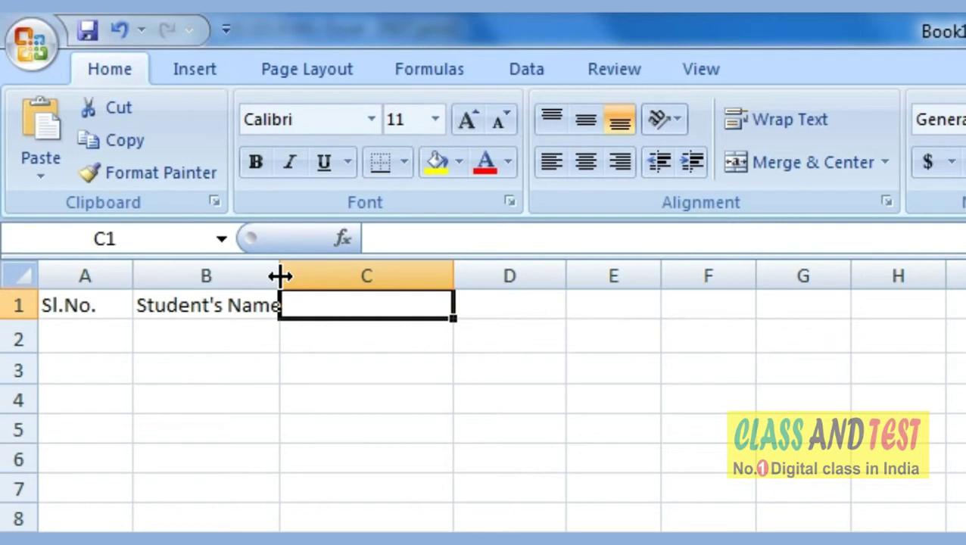
Widen column B and enter the heading Father's Name in C1.
drag(279, 276, 399, 276)
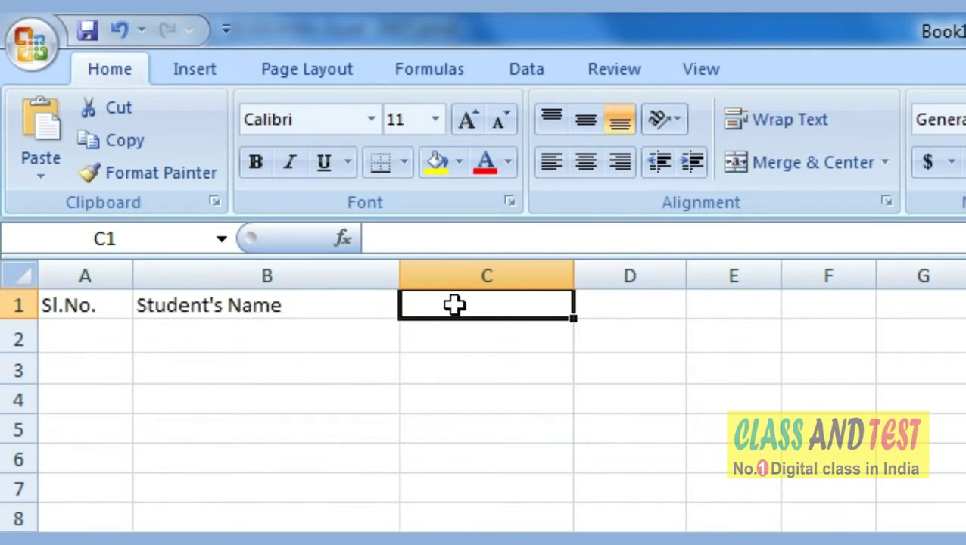
text(Father')
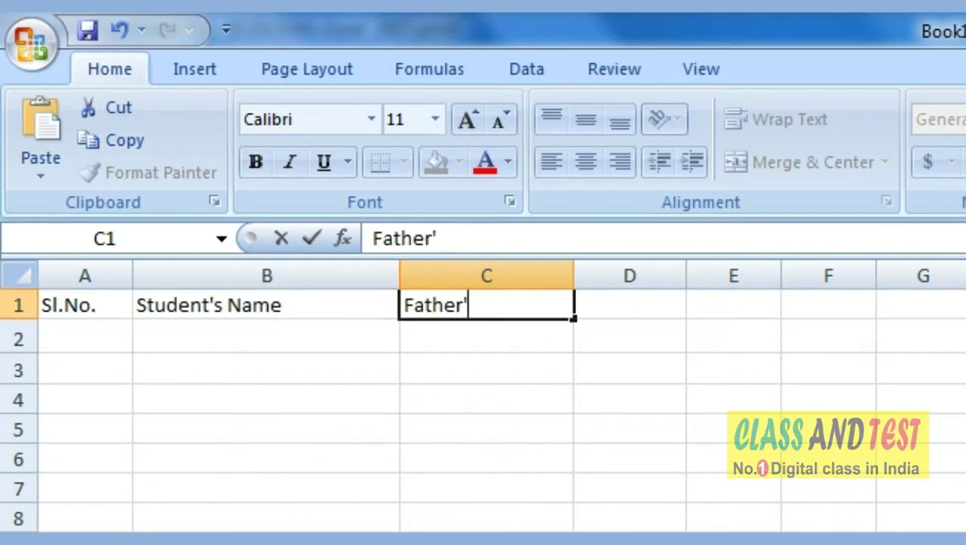
text(s Name)
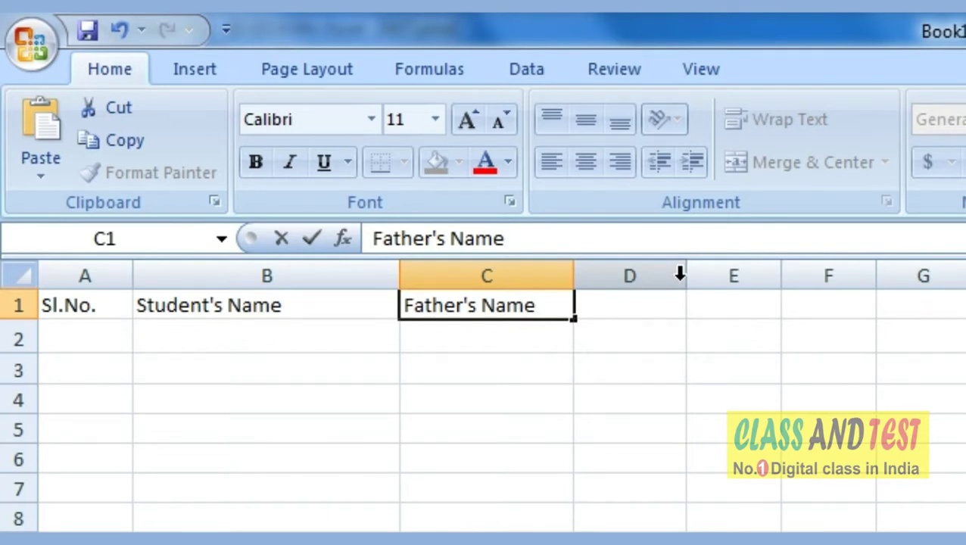
key(Return)
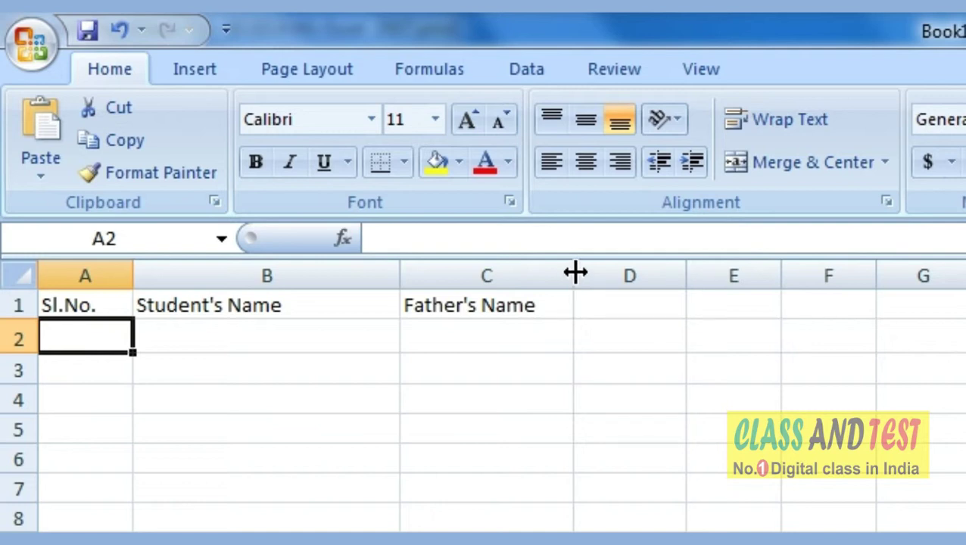
Widen column C and enter serial numbers 1, 2, 3 in A2:A4, fixing a duplicate 2.
drag(574, 273, 676, 272)
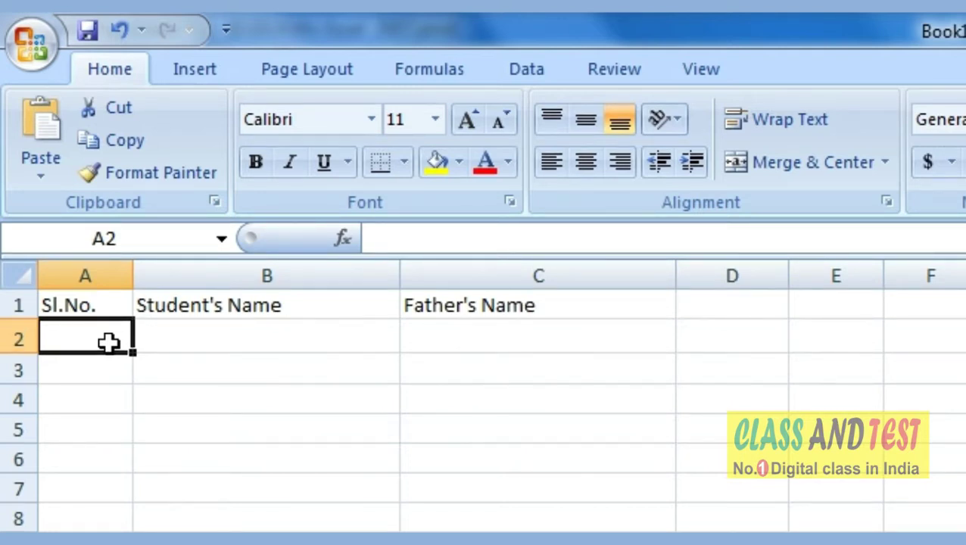
text(1)
key(Return)
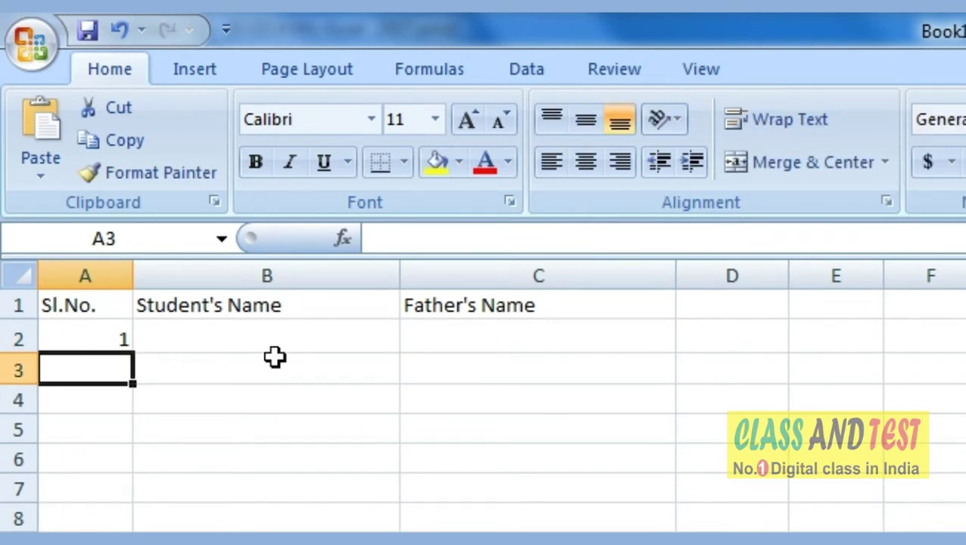
text(2)
key(Return)
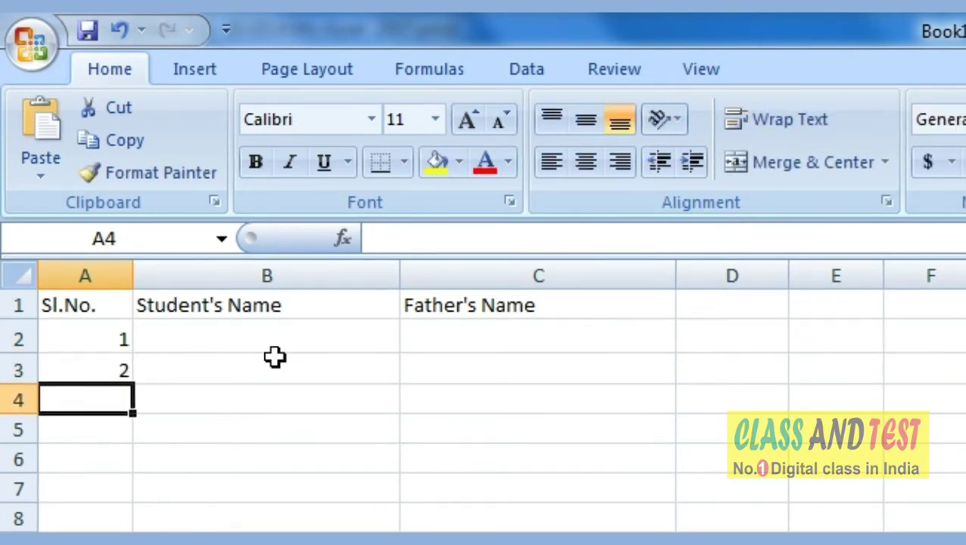
text(2)
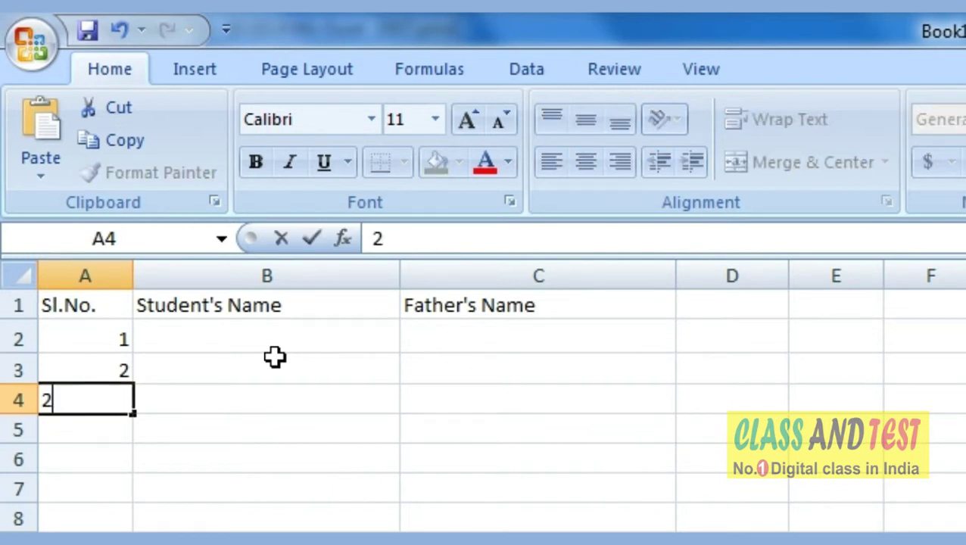
key(Return)
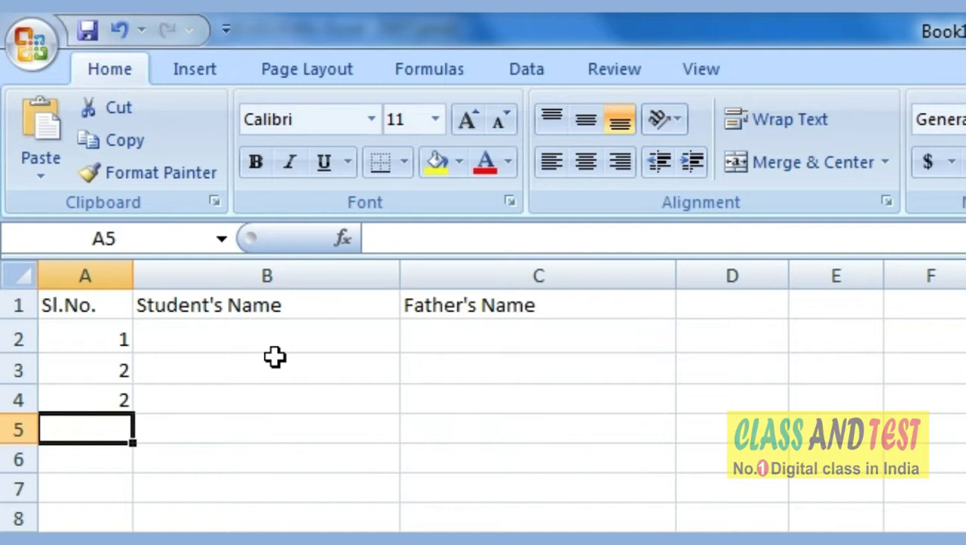
key(Up)
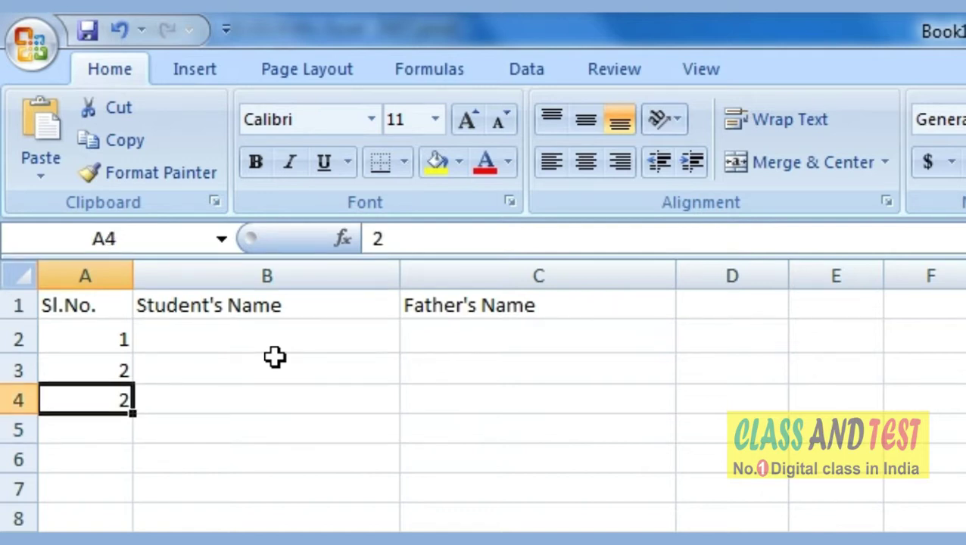
text(3)
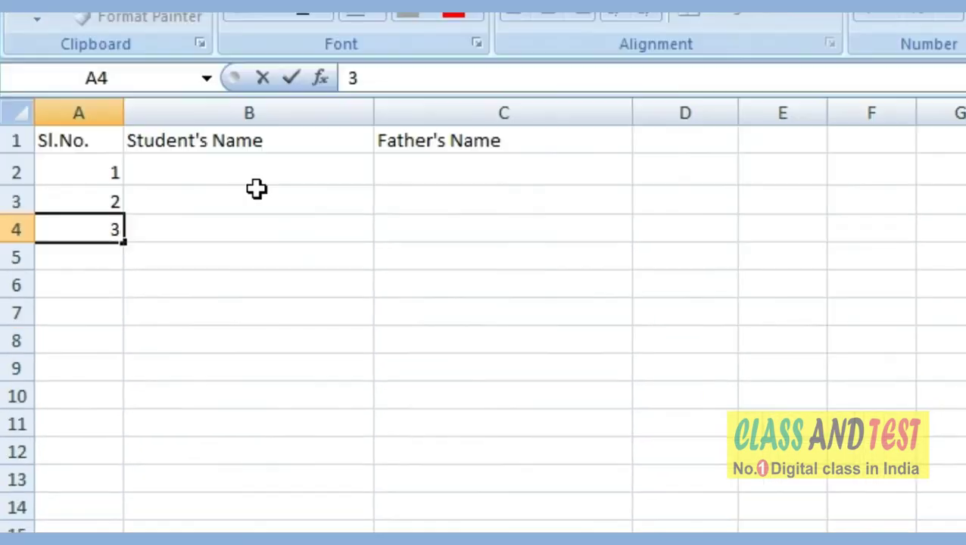
key(Return)
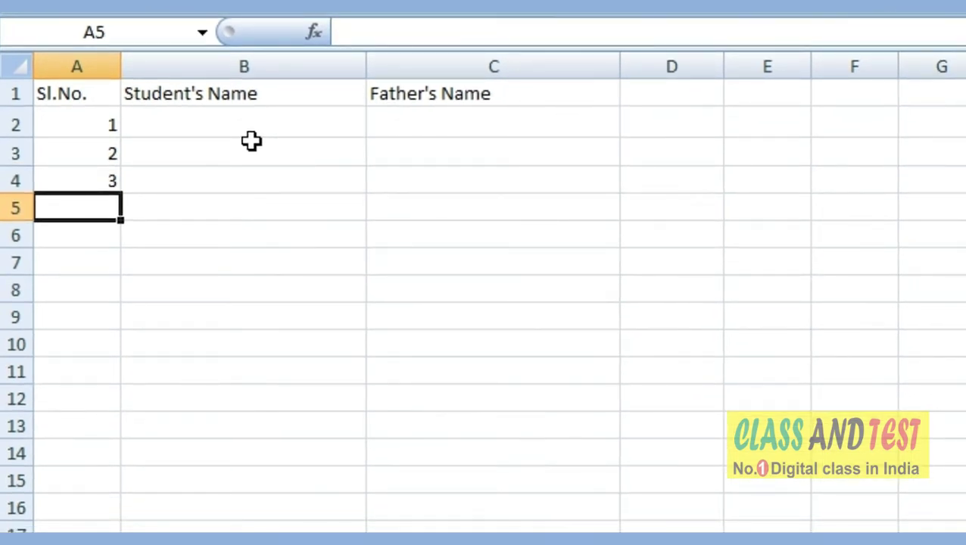
Extend the 1–3 pattern with the fill handle so A2:A12 runs from 1 to 11.
drag(84, 124, 84, 174)
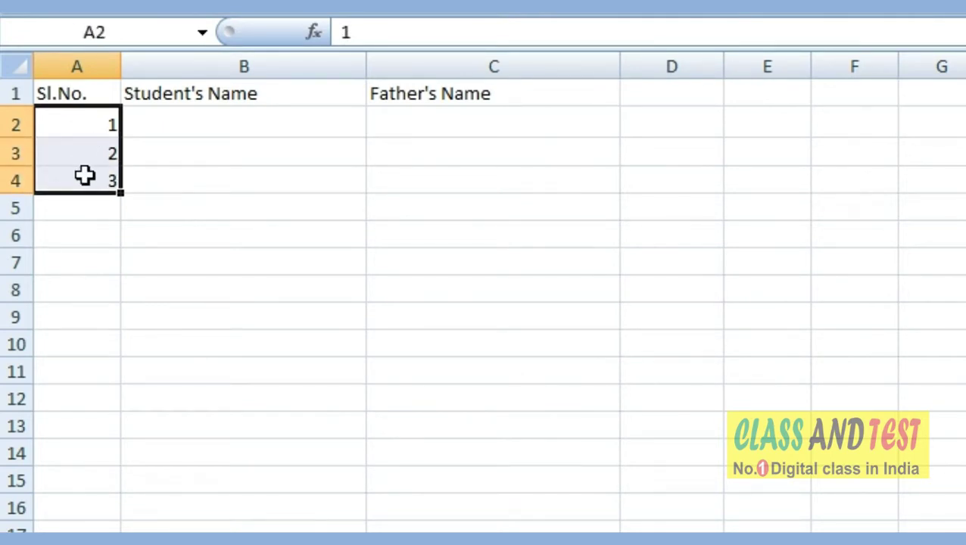
click(159, 174)
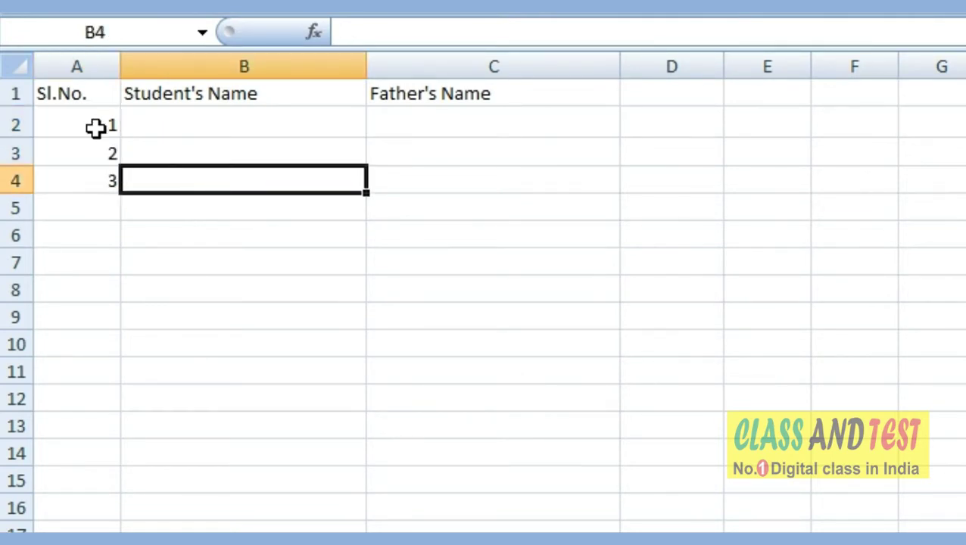
drag(94, 127, 95, 174)
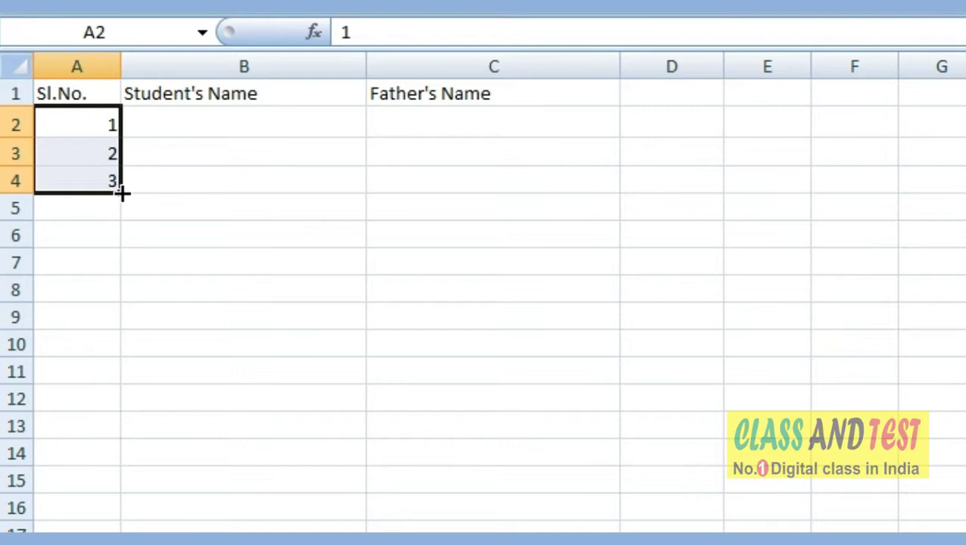
drag(122, 194, 126, 400)
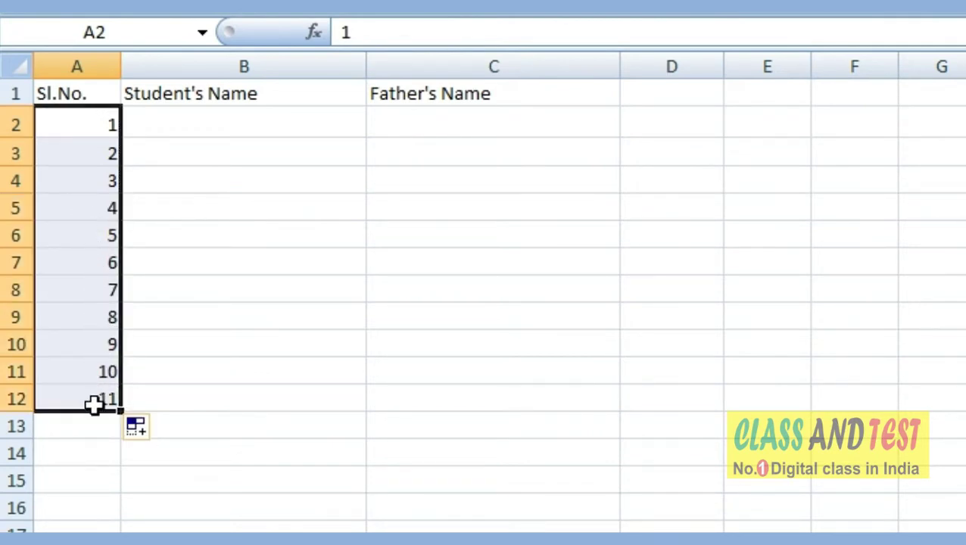
click(72, 125)
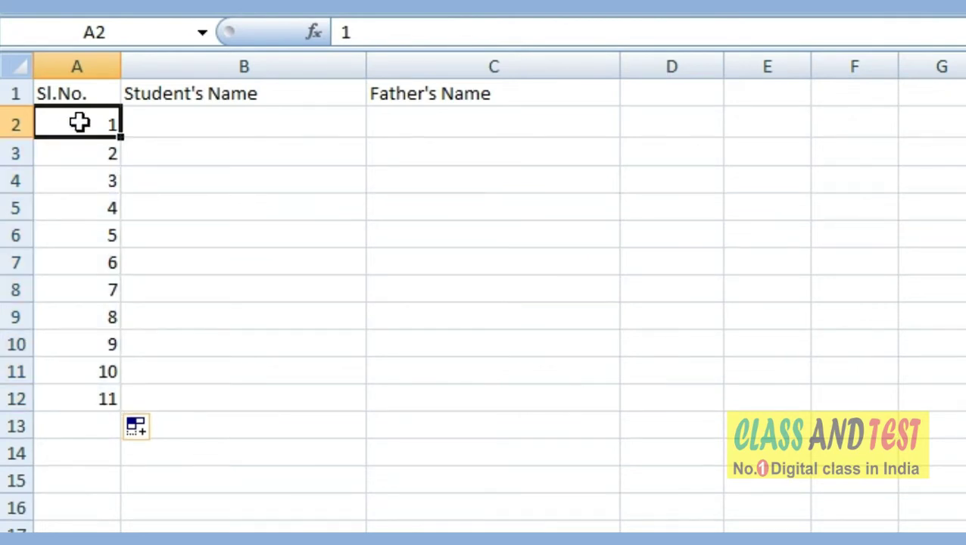
click(89, 158)
click(88, 180)
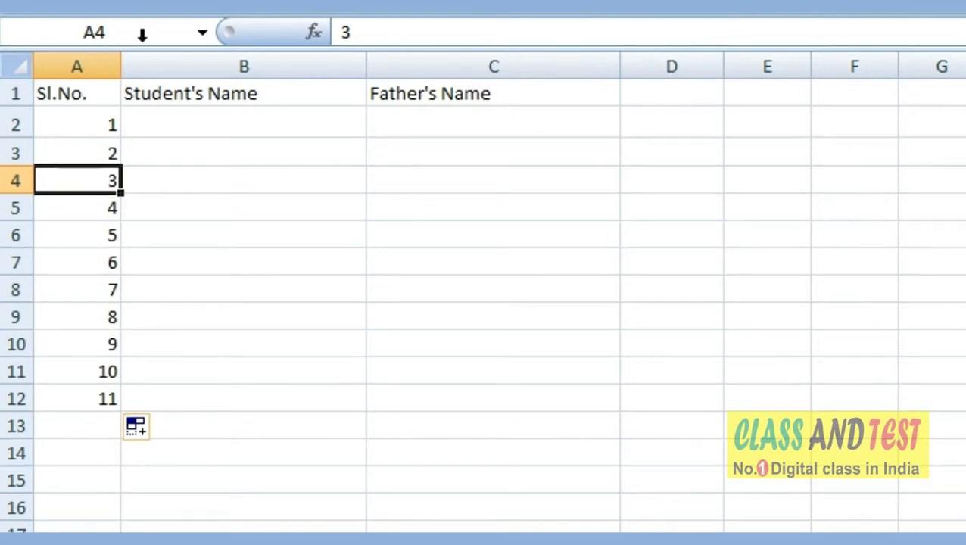
click(217, 131)
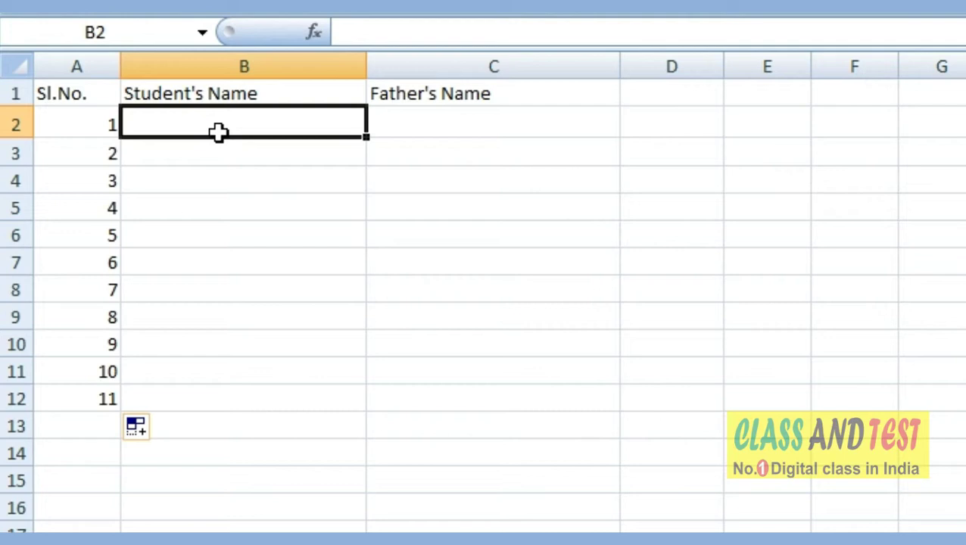
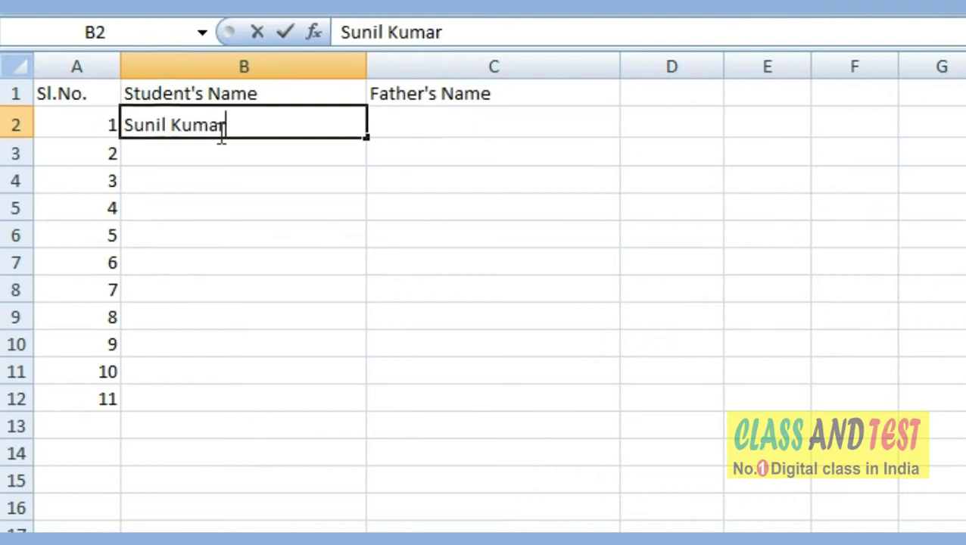
Enter the student's and father's names for serial numbers 1 and 2 in B2:C3.
key(Tab)
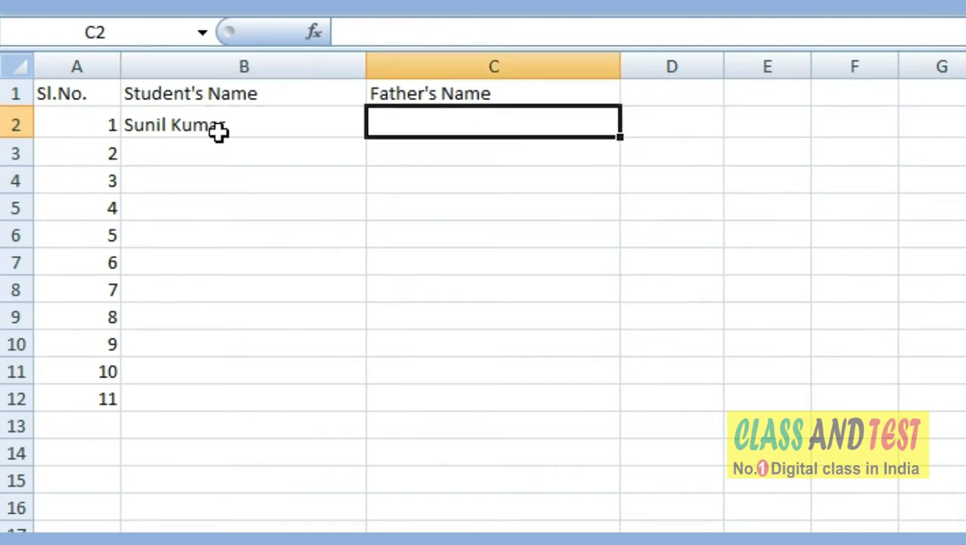
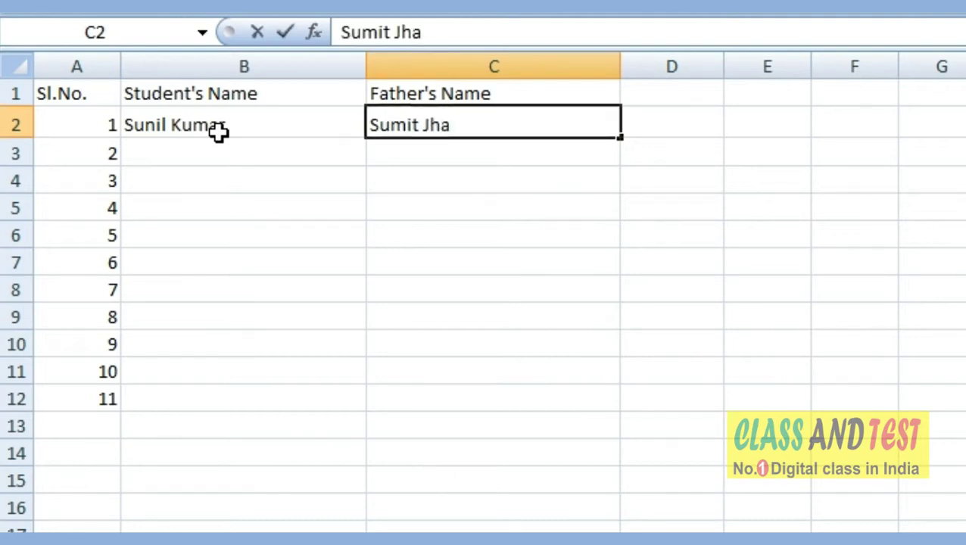
key(Return)
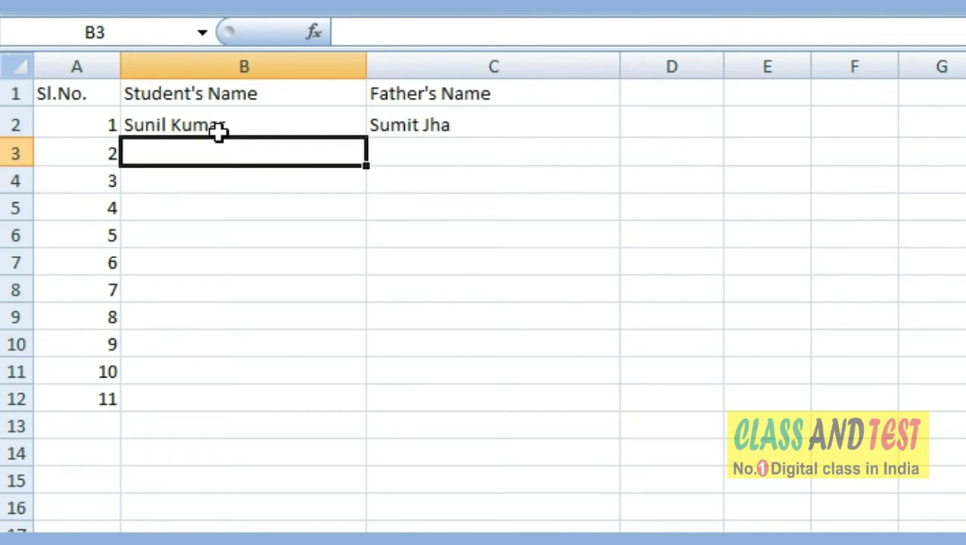
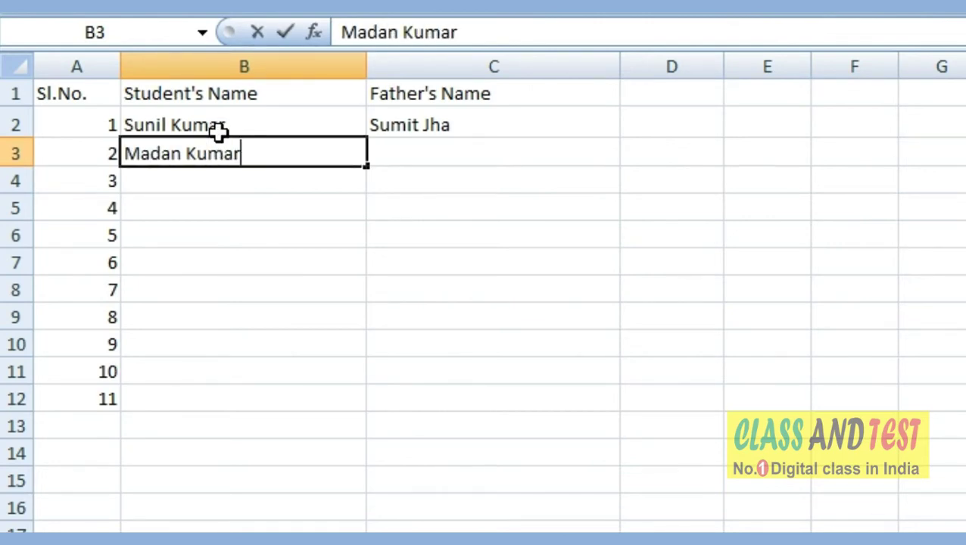
key(Tab)
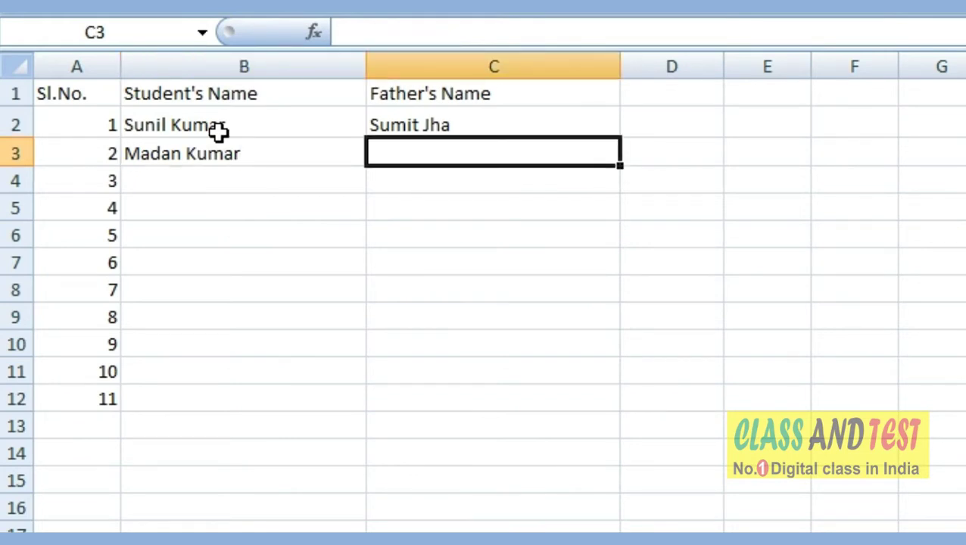
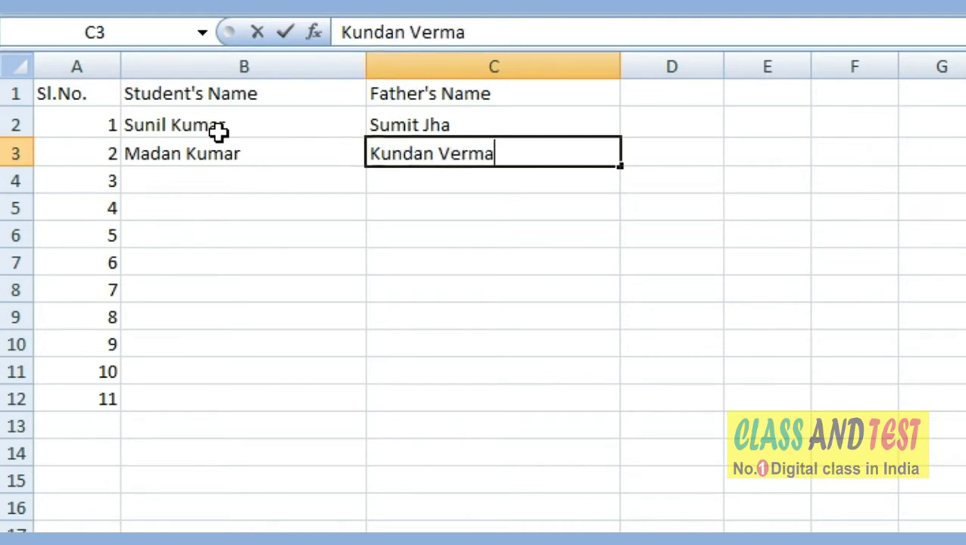
key(Return)
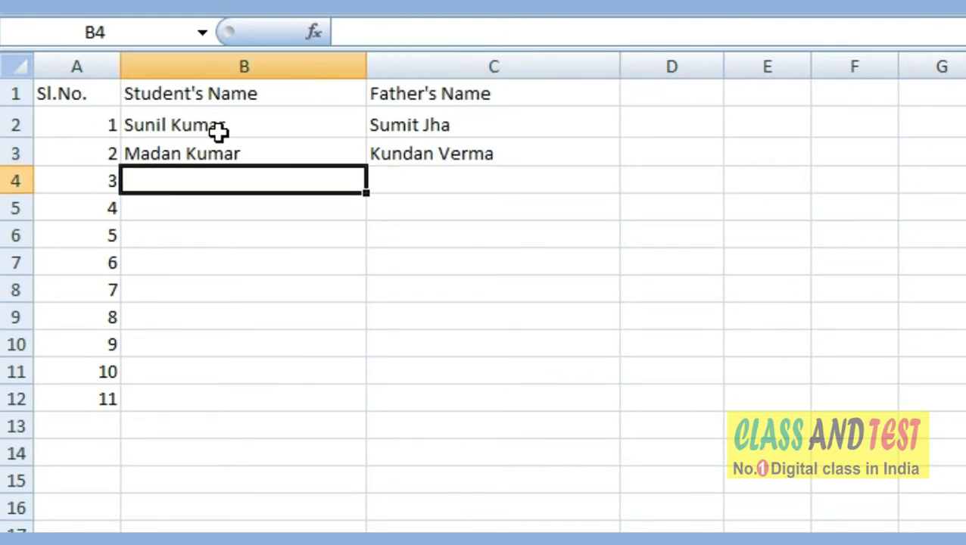
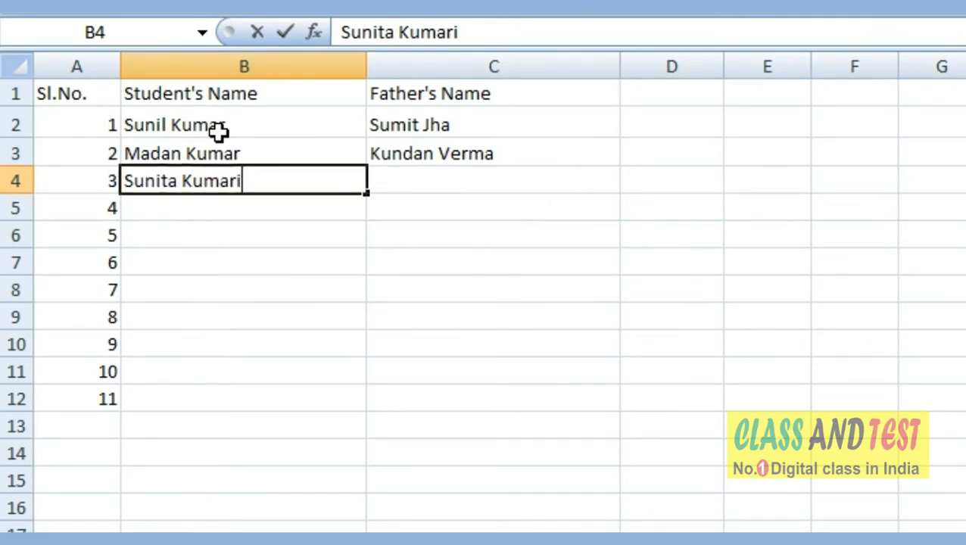
Enter student names for serial numbers 3 to 6 in B4:B7, fixing a typo, then go to C4.
key(Return)
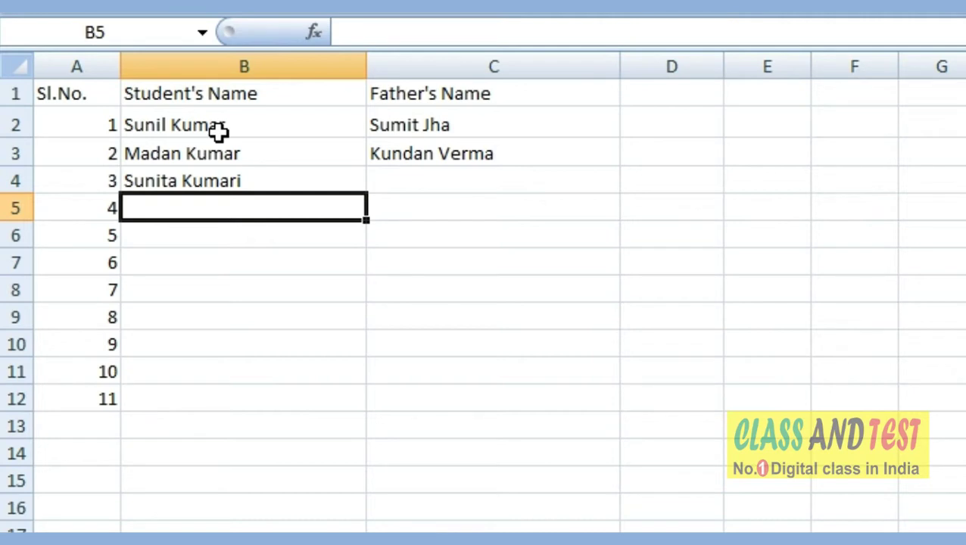
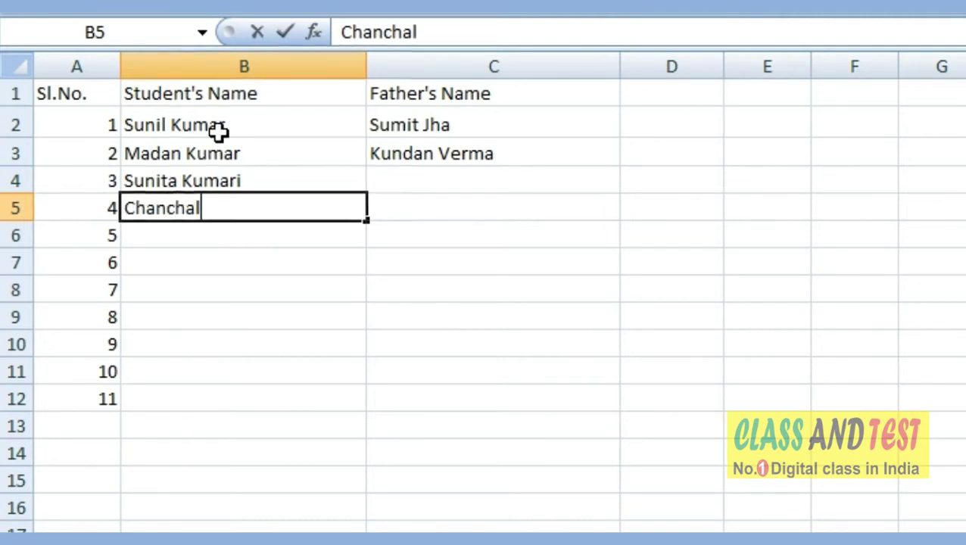
key(Return)
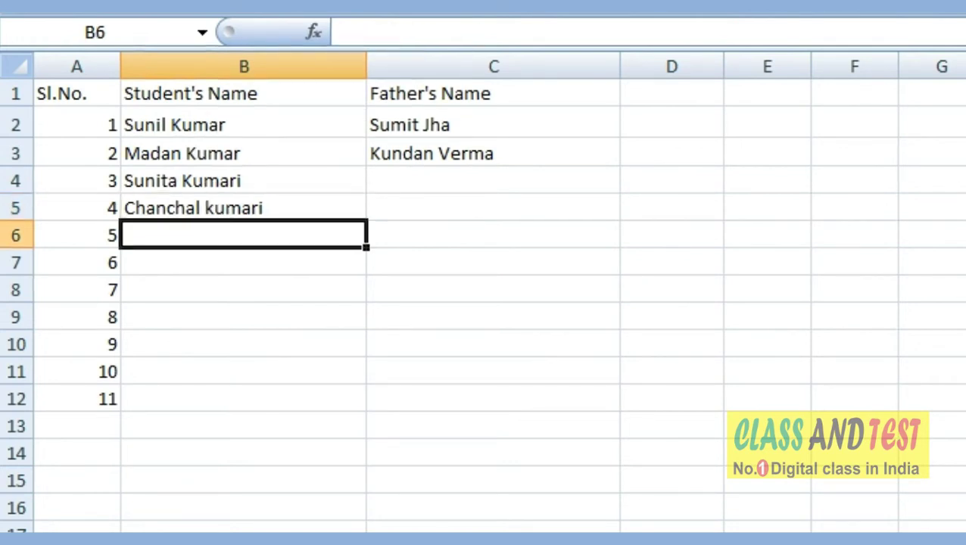
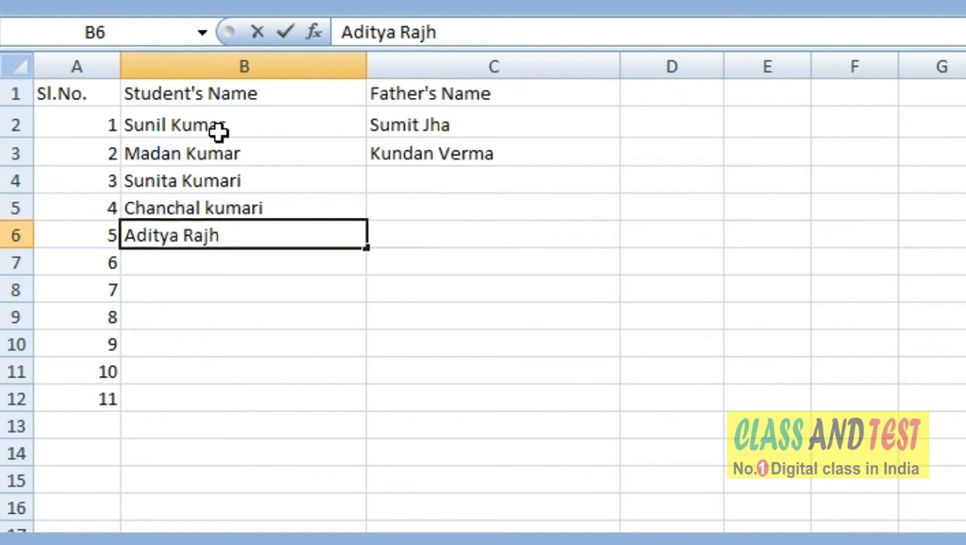
key(Return)
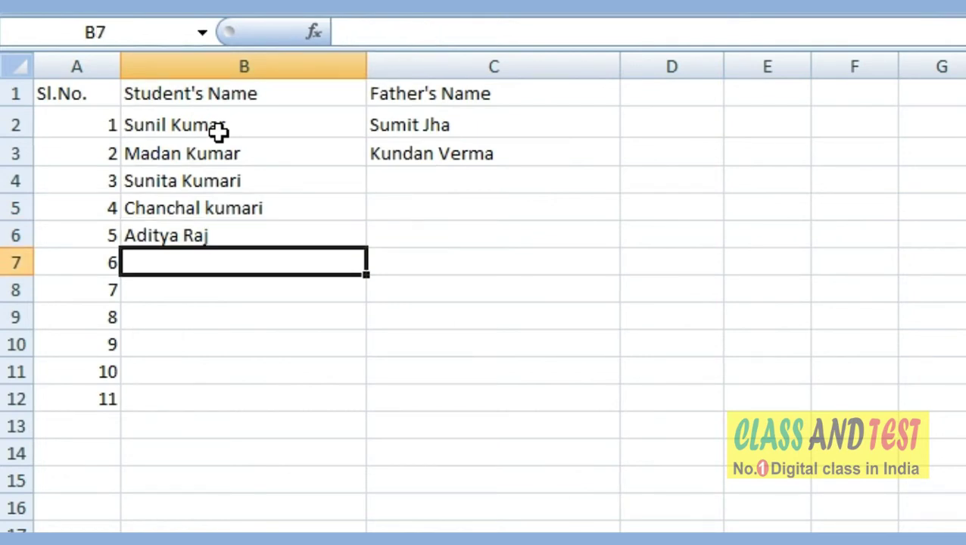
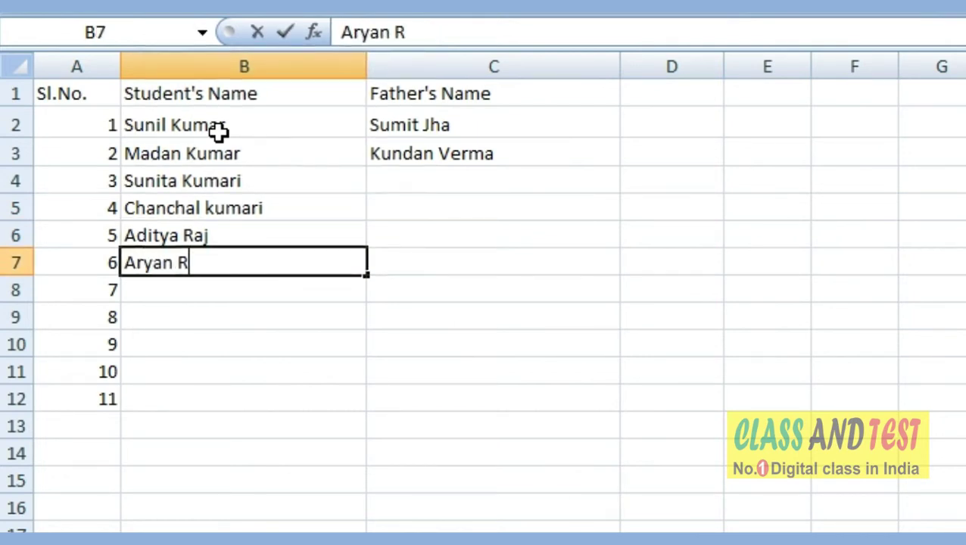
key(Tab)
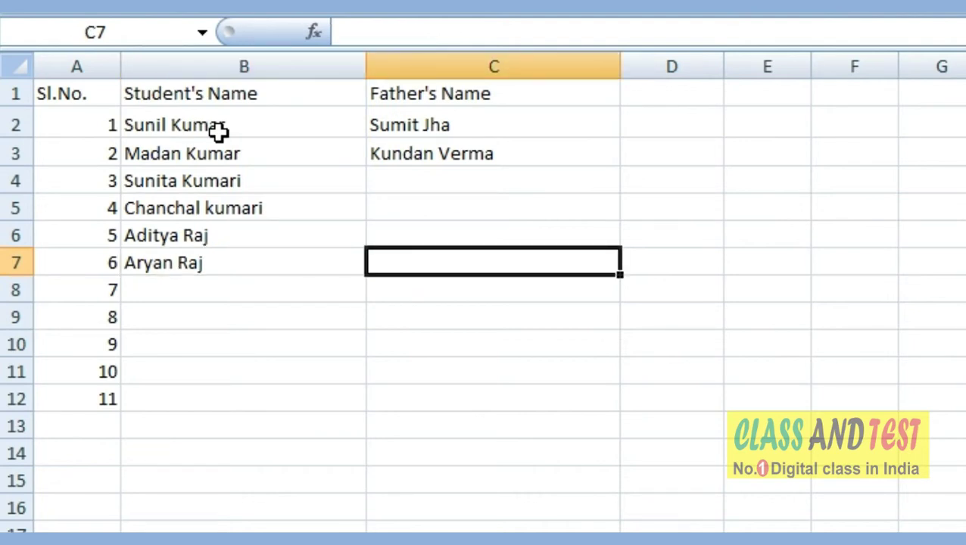
key(Up)
key(Up)
key(Up)
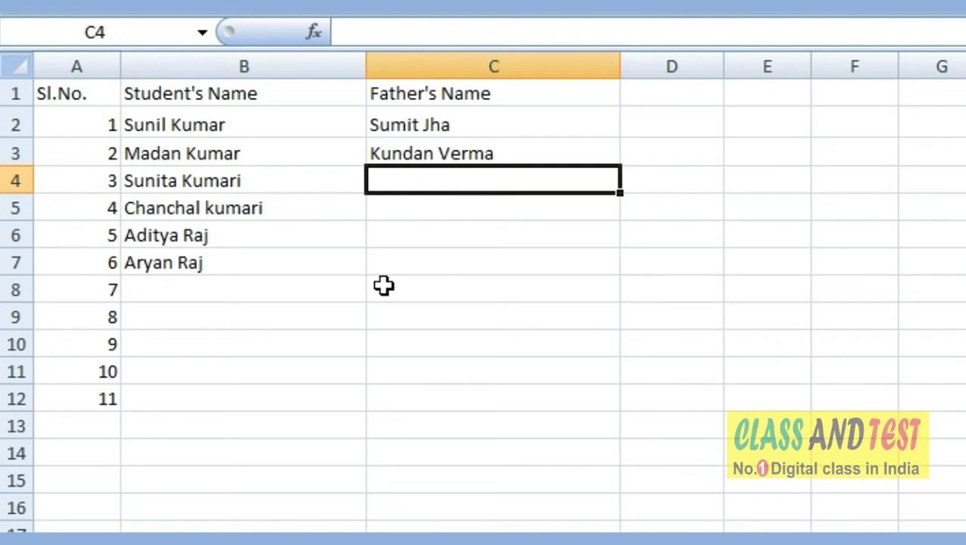
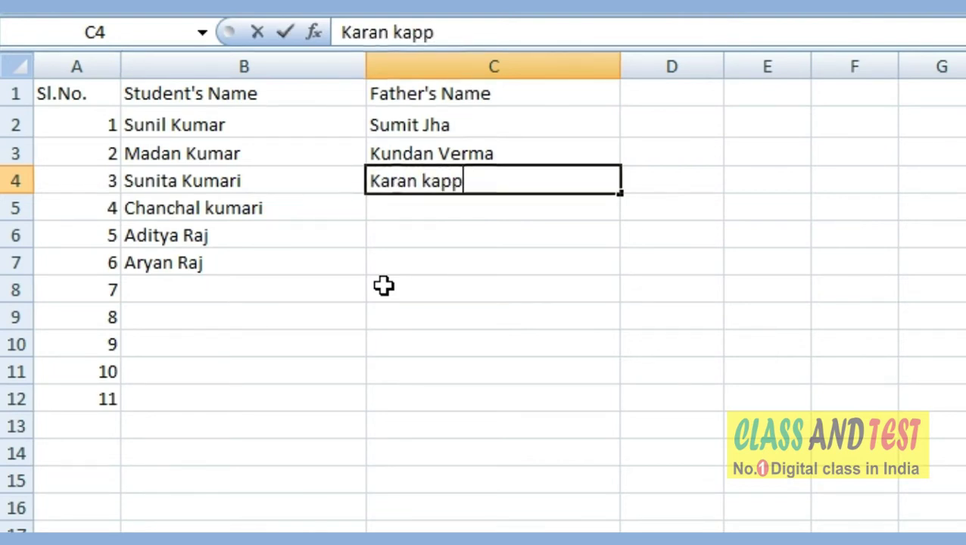
Enter the father's names for serial numbers 3 and 4 in C4 and C5.
key(Return)
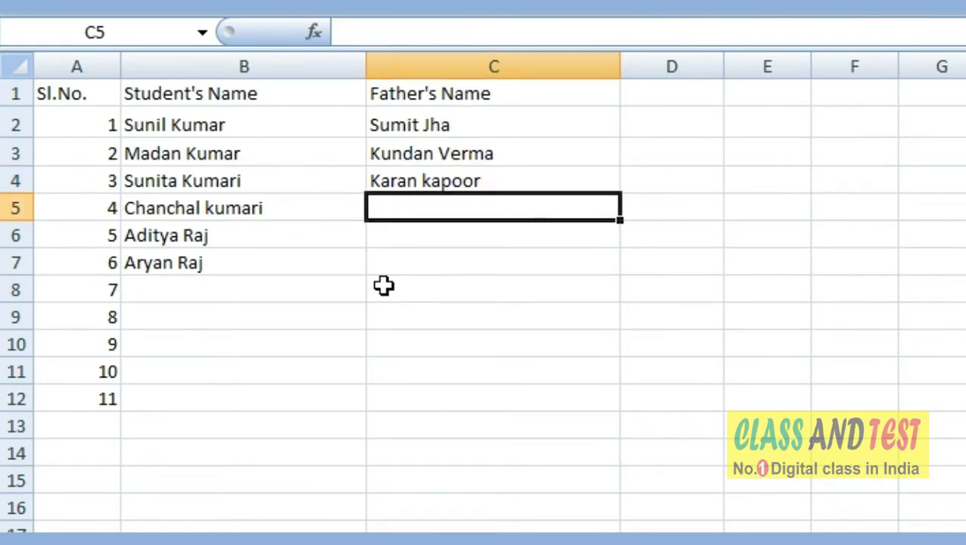
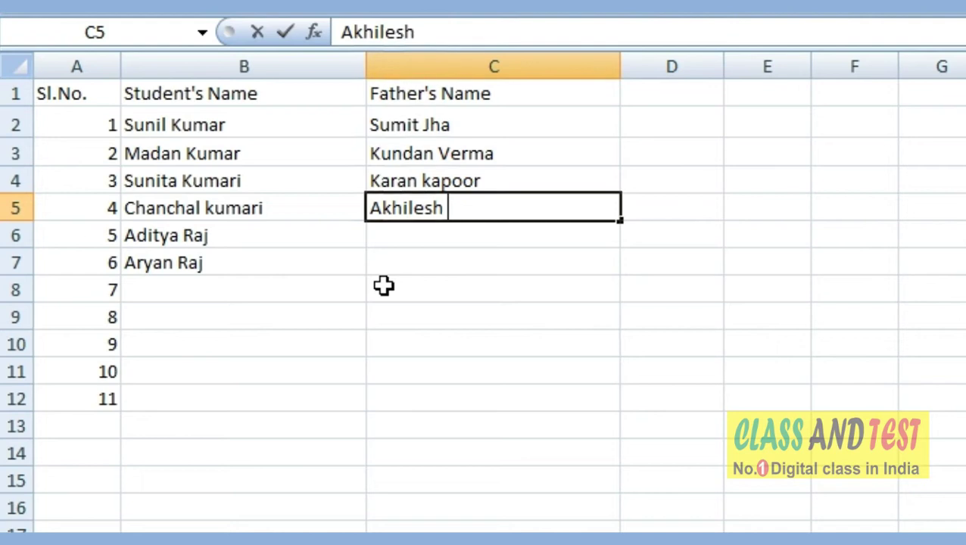
key(Return)
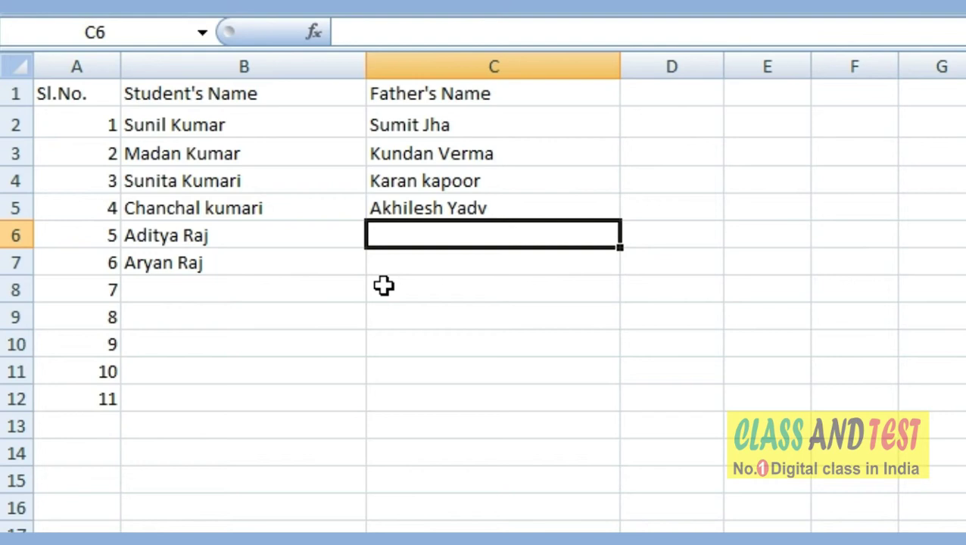
Correct the misspelled father's name in C5 by inserting the missing 'a'.
key(Up)
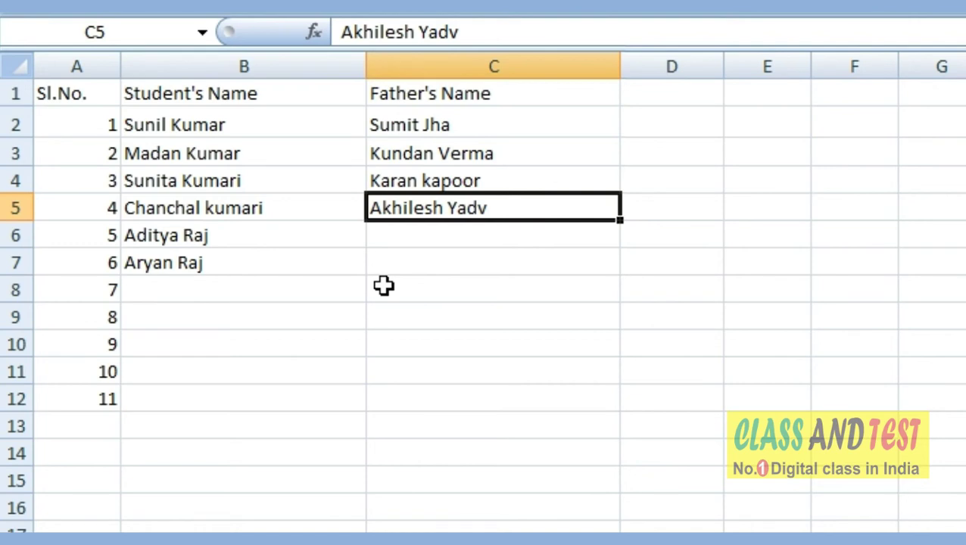
key(F2)
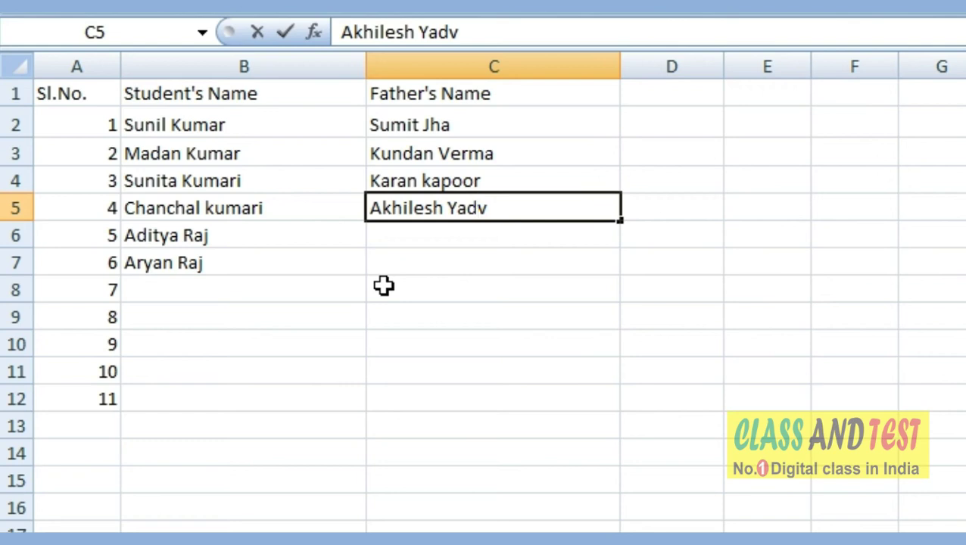
text(a)
key(Return)
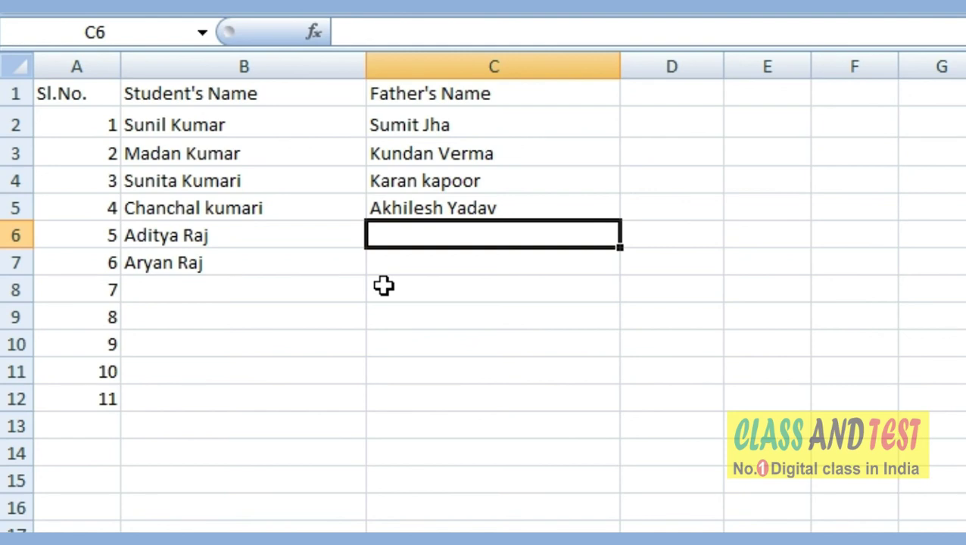
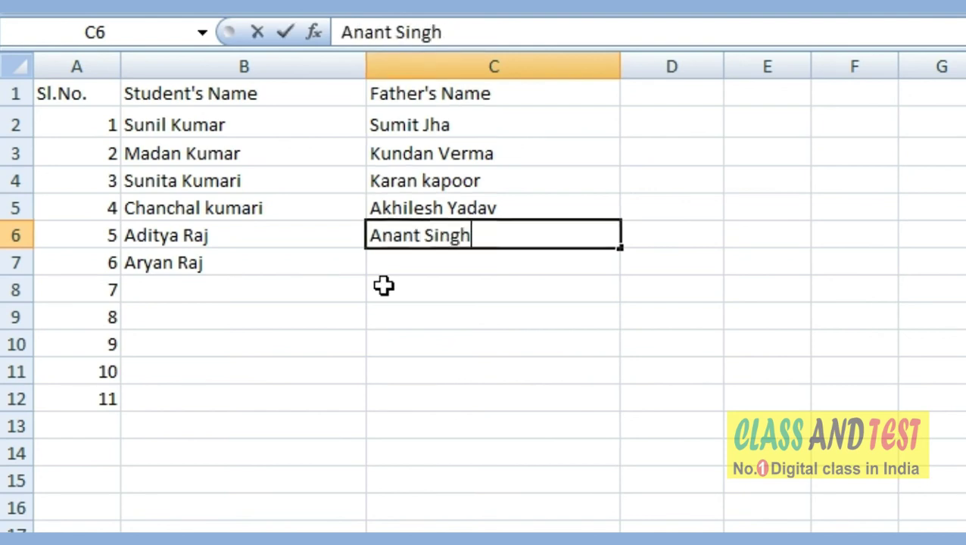
Enter the same father's name in C6 and C7, accepting AutoComplete for the second.
key(Return)
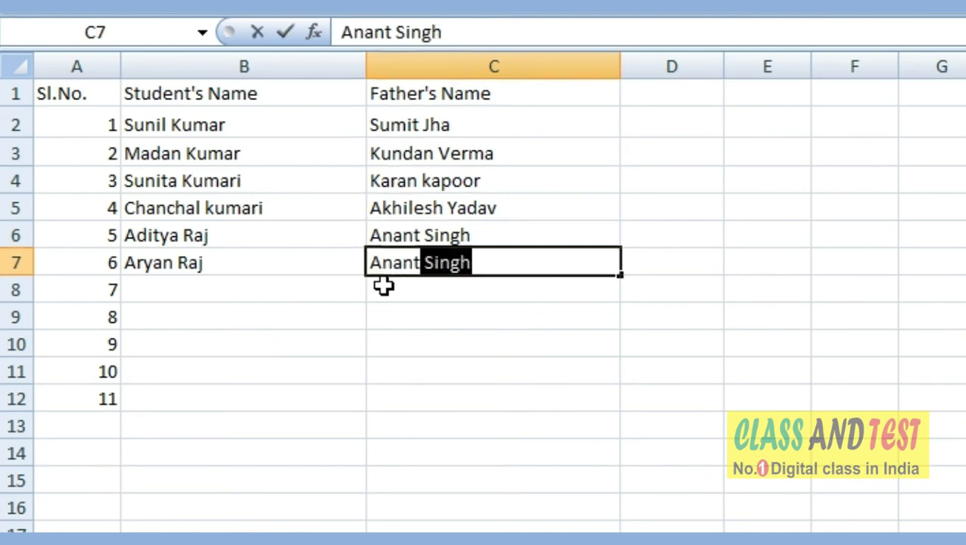
key(Return)
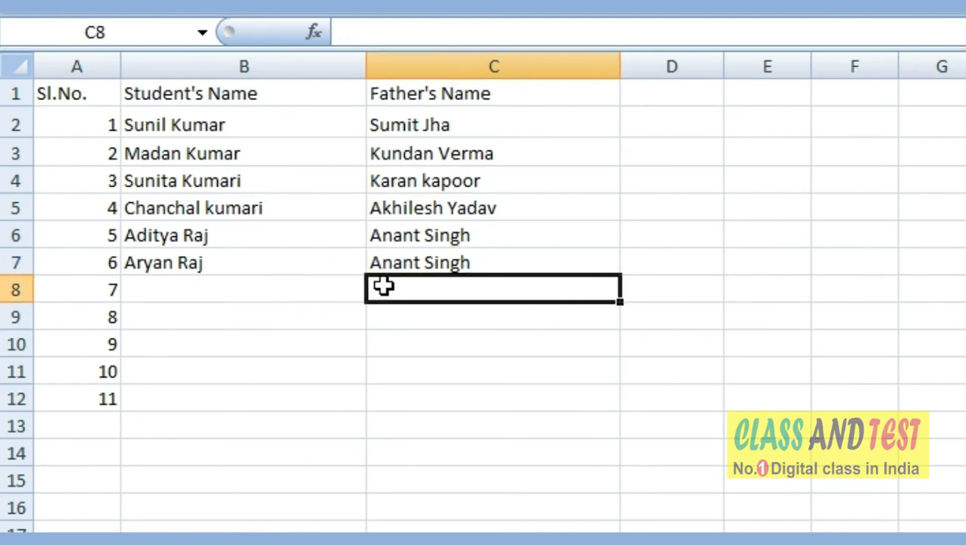